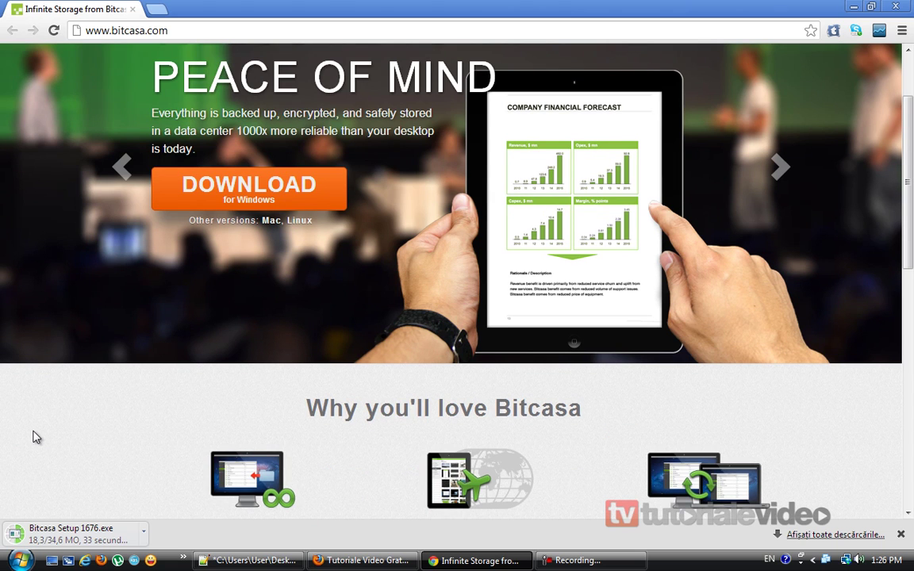
scroll(35, 437, down, 5)
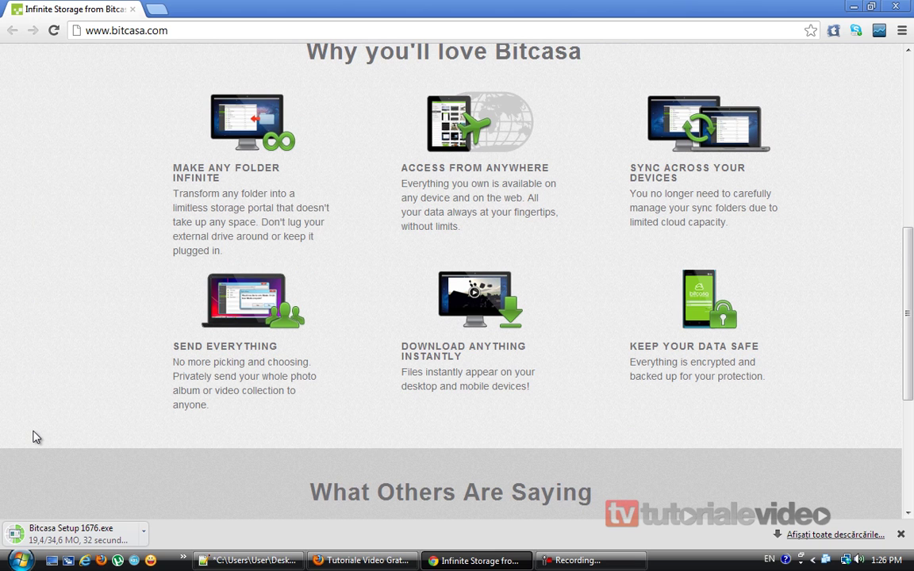
Wait for the 34.6 MB Bitcasa Setup 1676.exe download to finish, then launch it from Chrome's download shelf.
scroll(35, 437, down, 4)
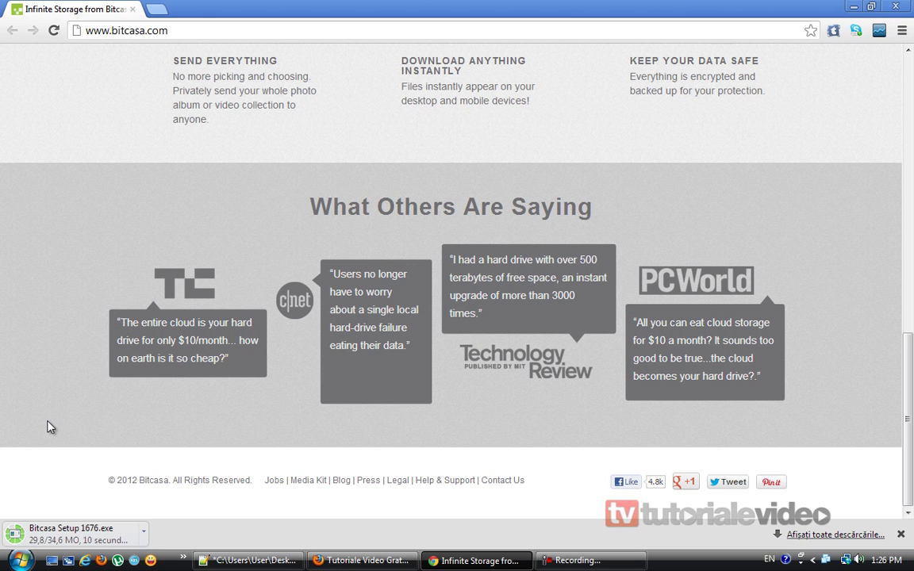
scroll(47, 427, up, 7)
scroll(47, 426, up, 2)
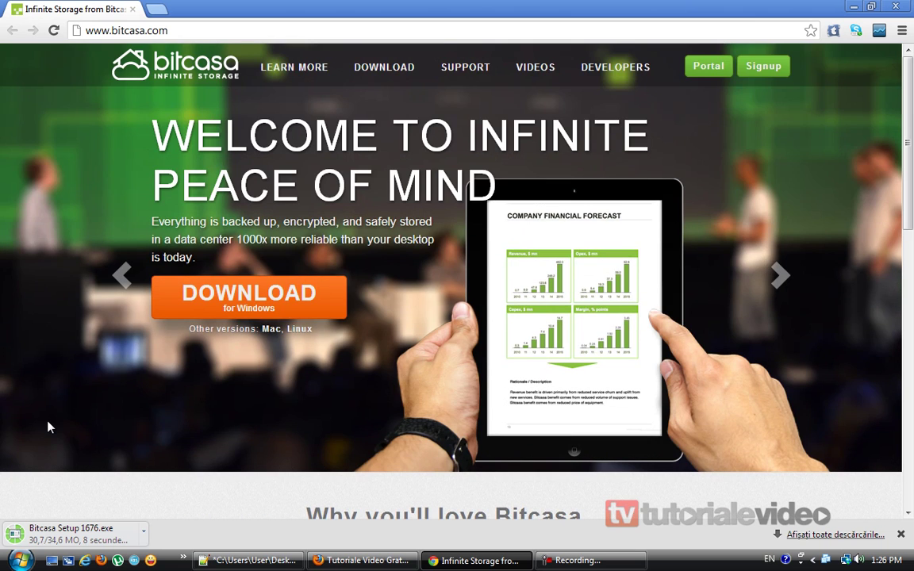
scroll(48, 426, down, 3)
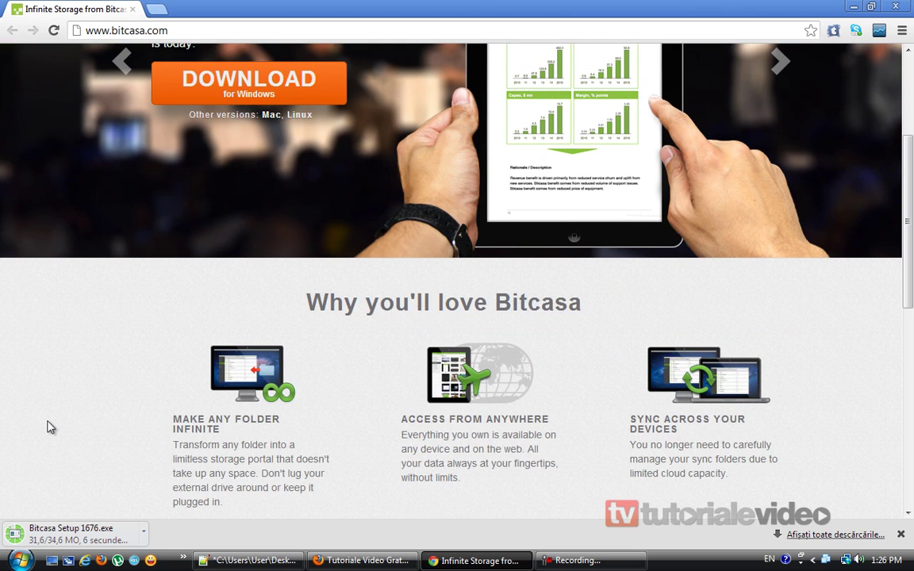
scroll(47, 427, down, 2)
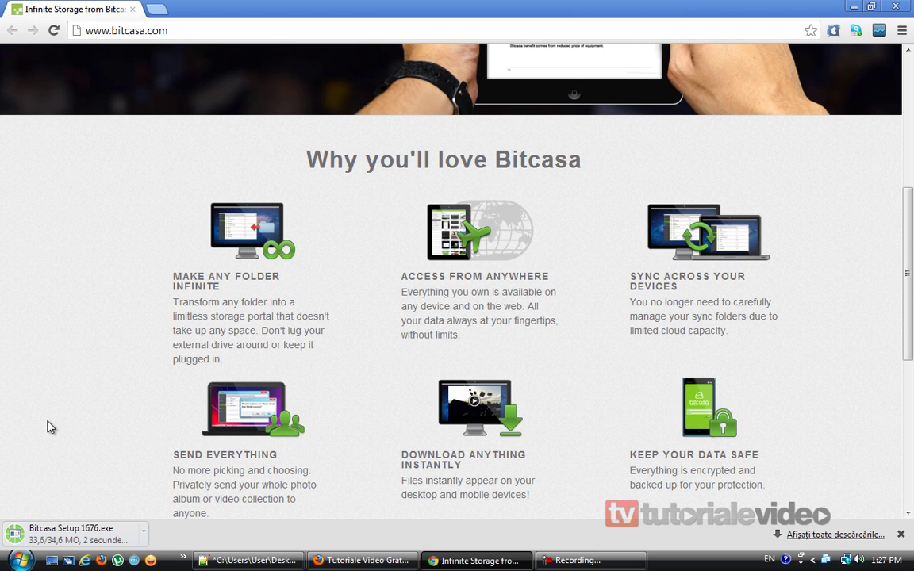
scroll(47, 427, down, 2)
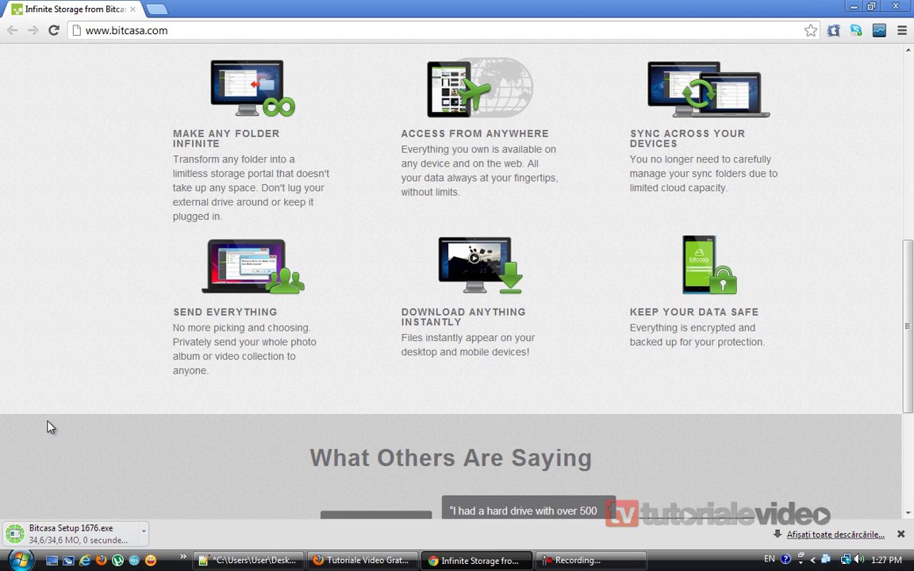
click(107, 539)
Install Bitcasa with the default install and Start Menu folders and Windows auto-start unticked, then show the desktop.
click(496, 293)
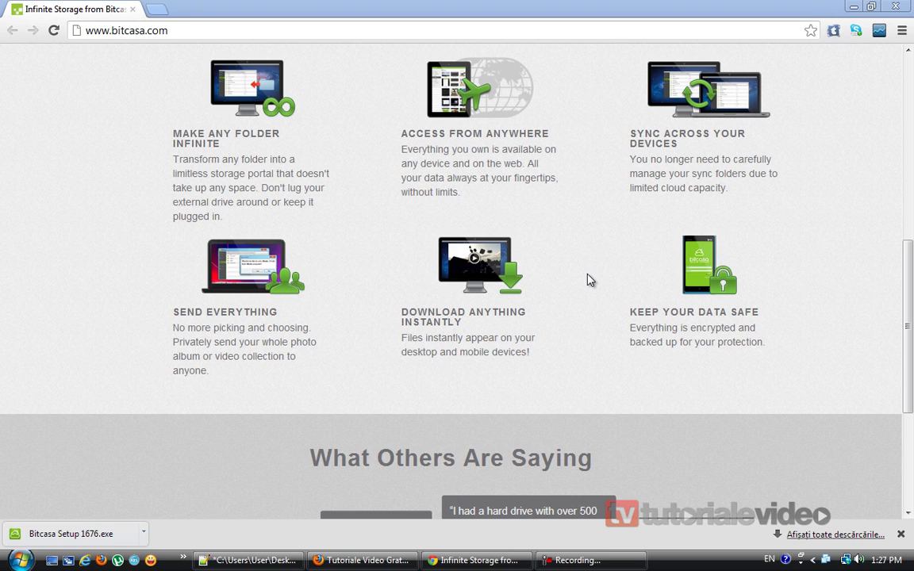
click(536, 394)
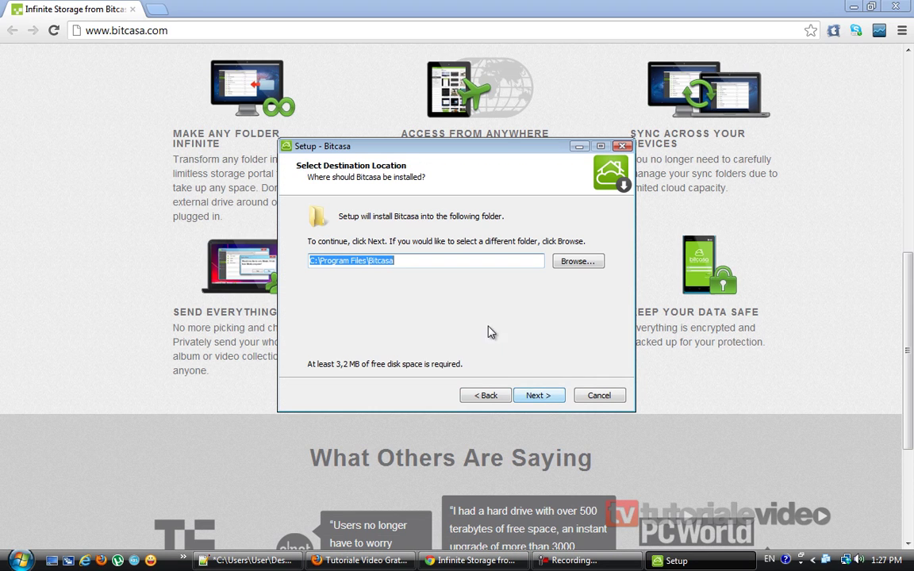
click(541, 397)
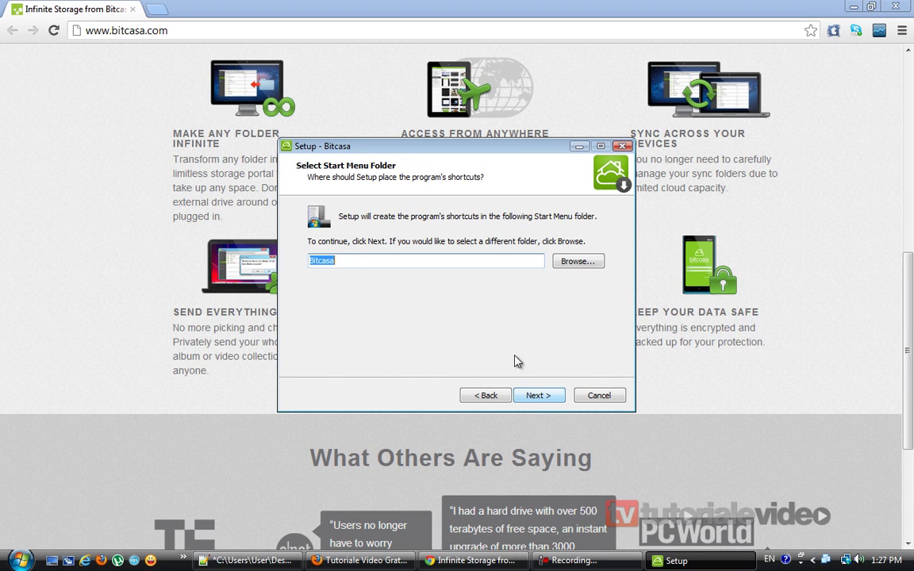
click(539, 395)
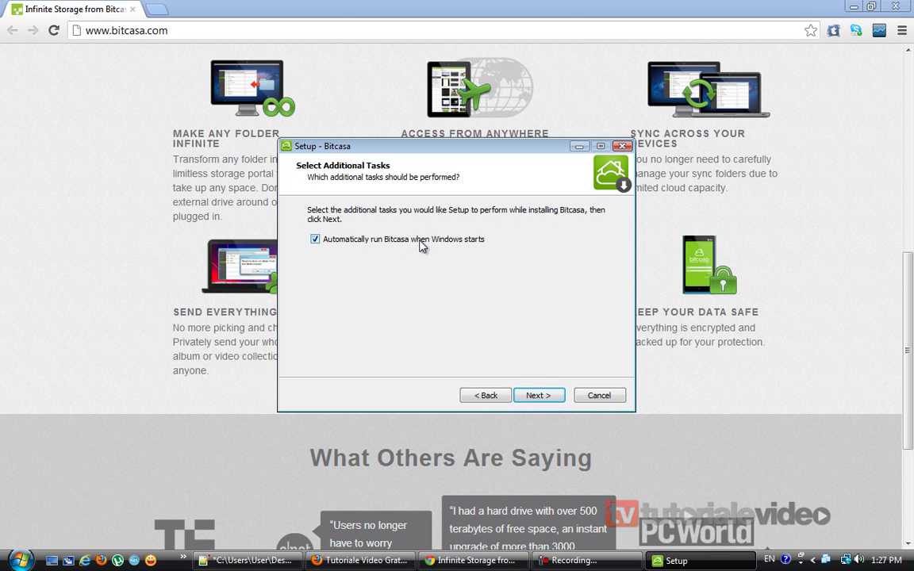
click(346, 240)
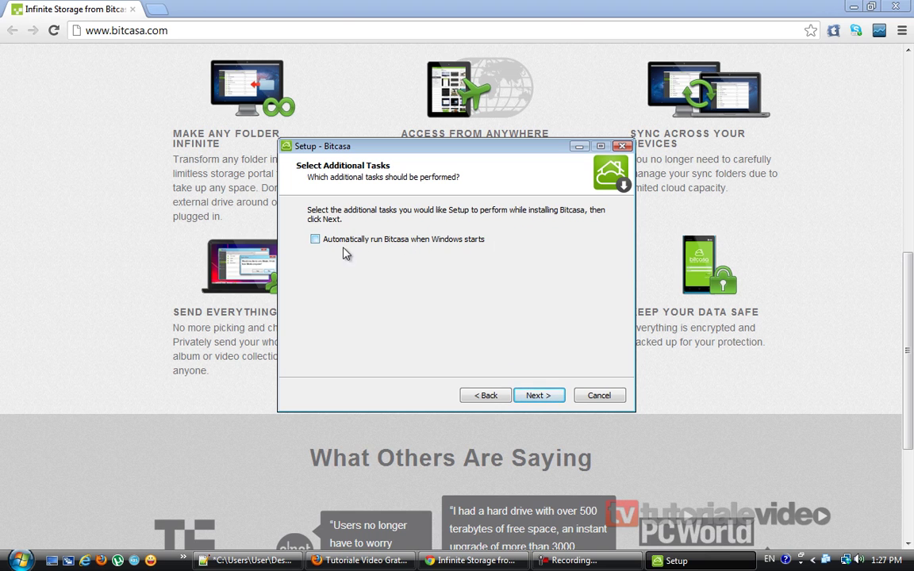
click(546, 396)
click(539, 395)
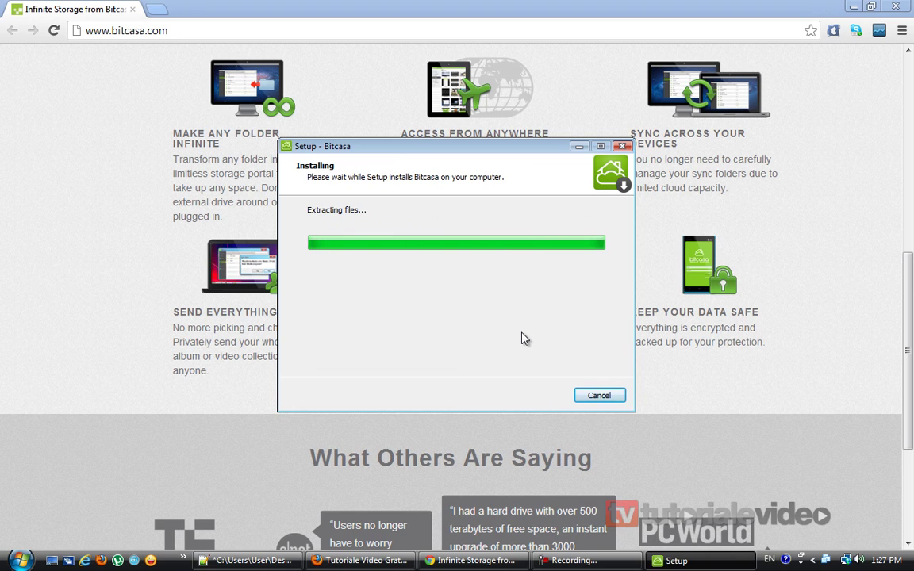
click(555, 401)
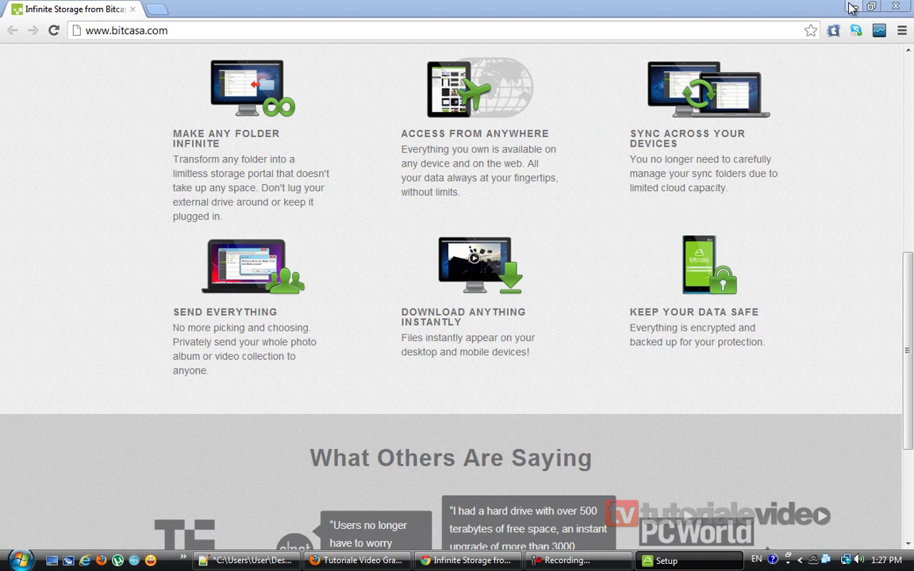
click(67, 560)
Bring back the Bitcasa login window and open the new-account sign-up form.
click(668, 560)
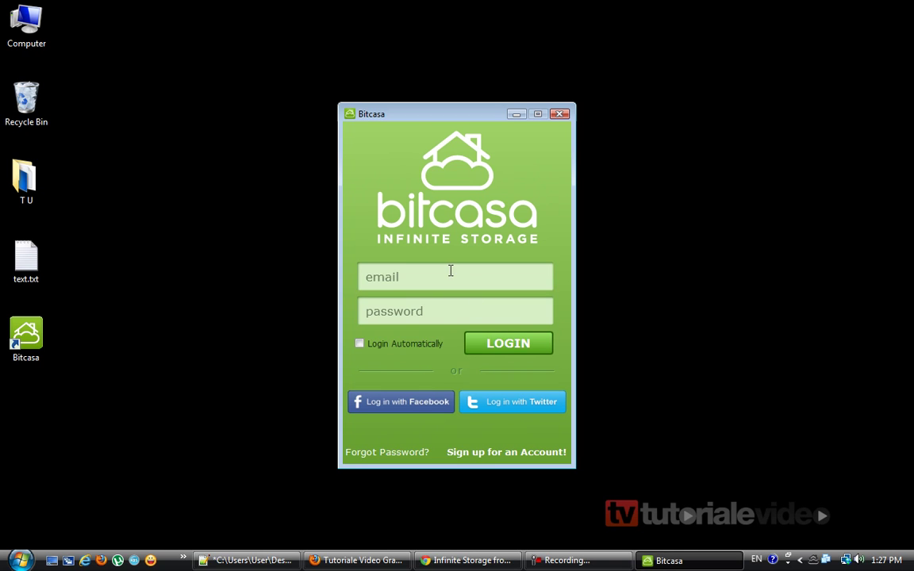
click(450, 270)
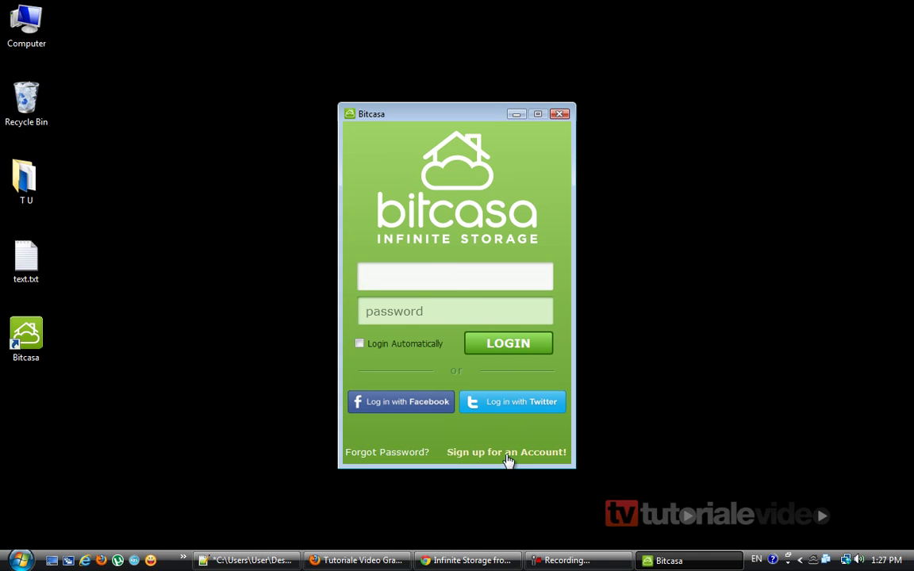
click(506, 456)
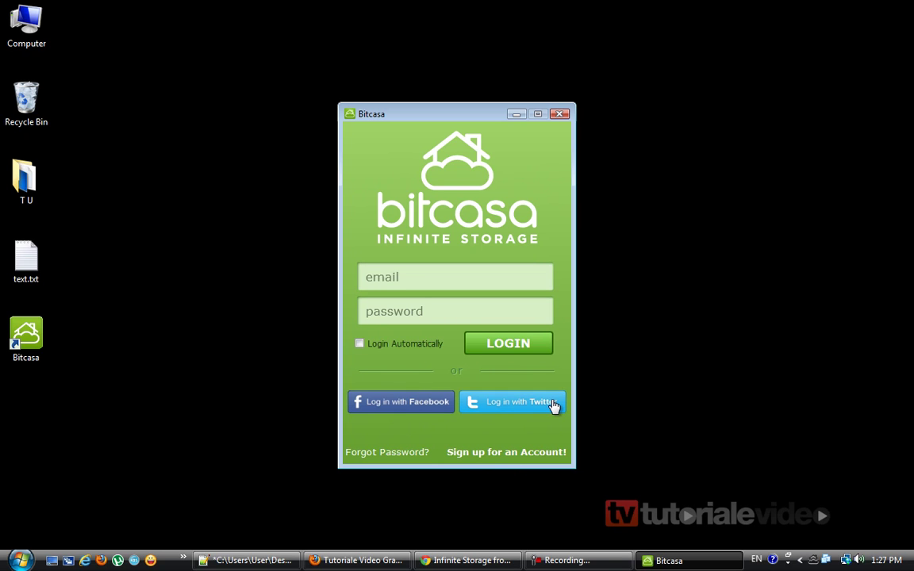
click(494, 454)
Enter the first and last name, e-mail, password twice, and computer name 'Tutorialevideo.info'.
click(427, 229)
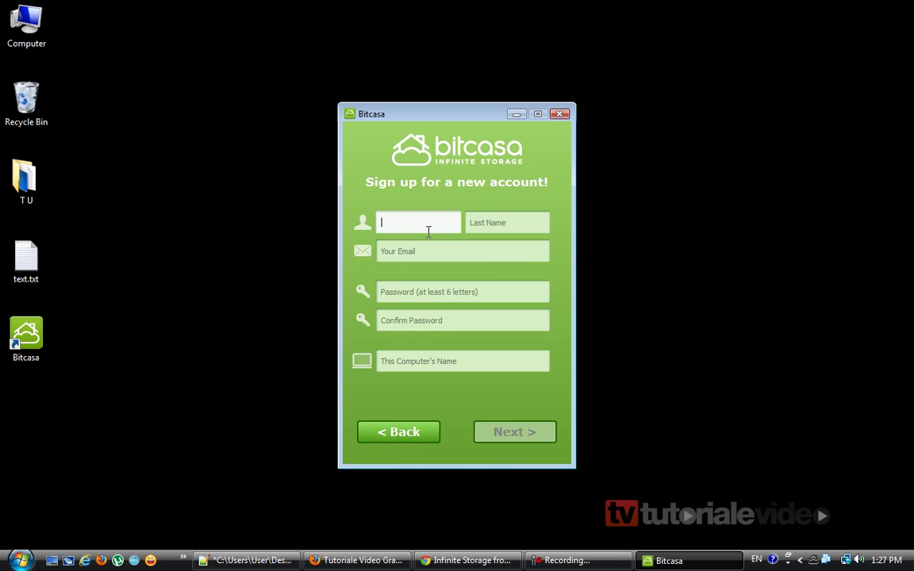
text(tutoriale)
key(Tab)
text(Video)
key(Tab)
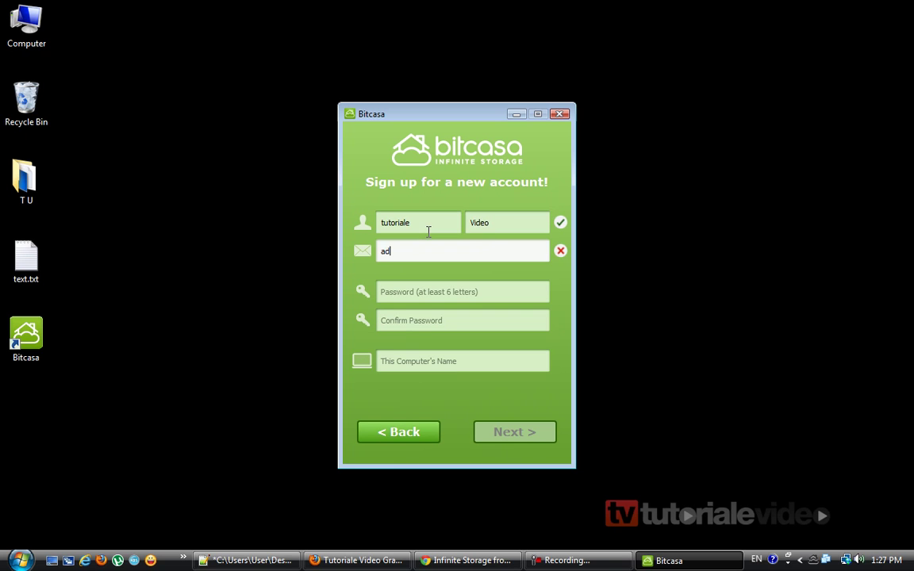
key(Tab)
text(***********)
key(Tab)
text(***********)
key(Tab)
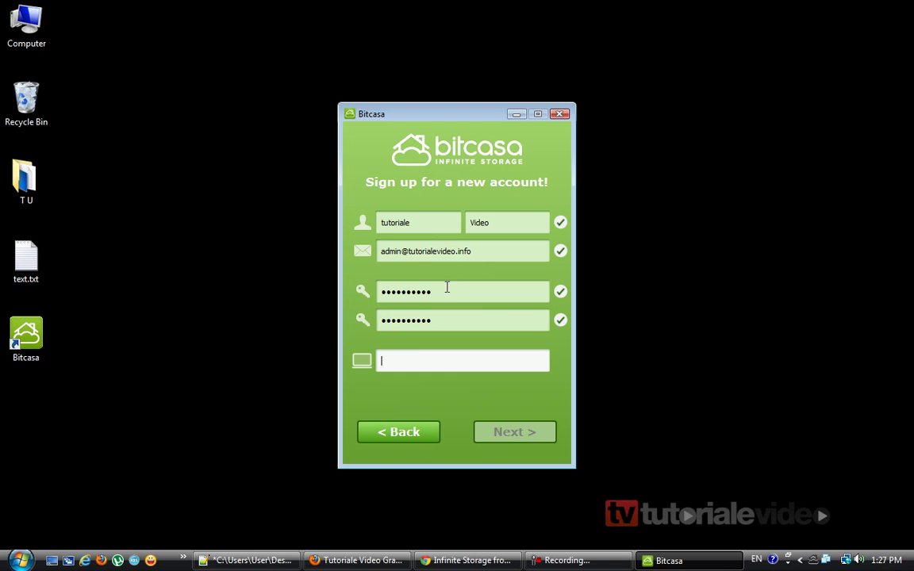
text(Tutorialevideo.)
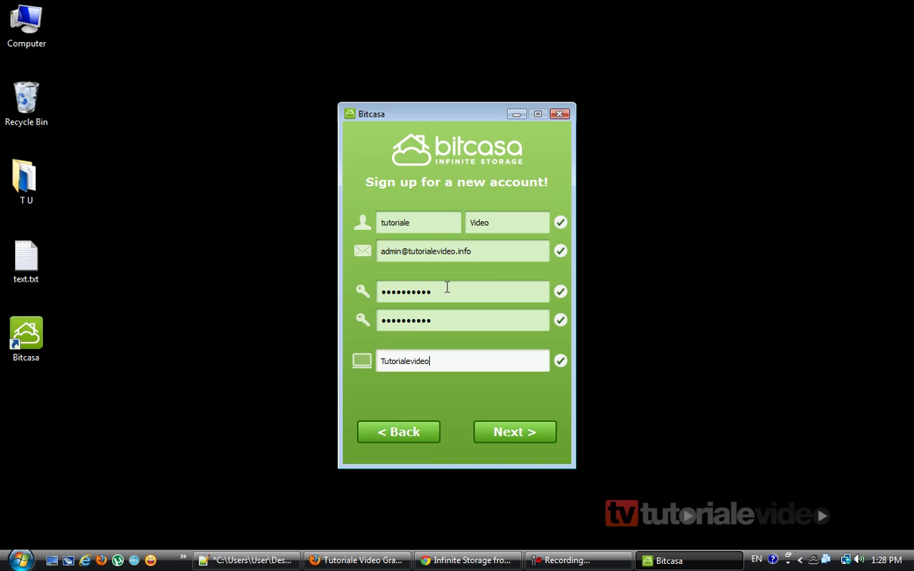
text(info)
Continue to the security questions and answer the childhood nickname question.
click(501, 430)
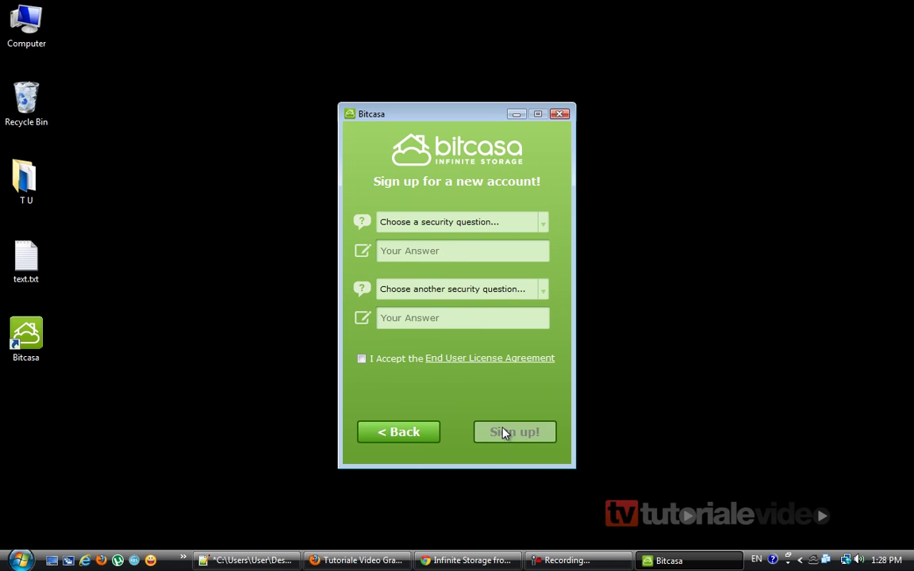
click(495, 222)
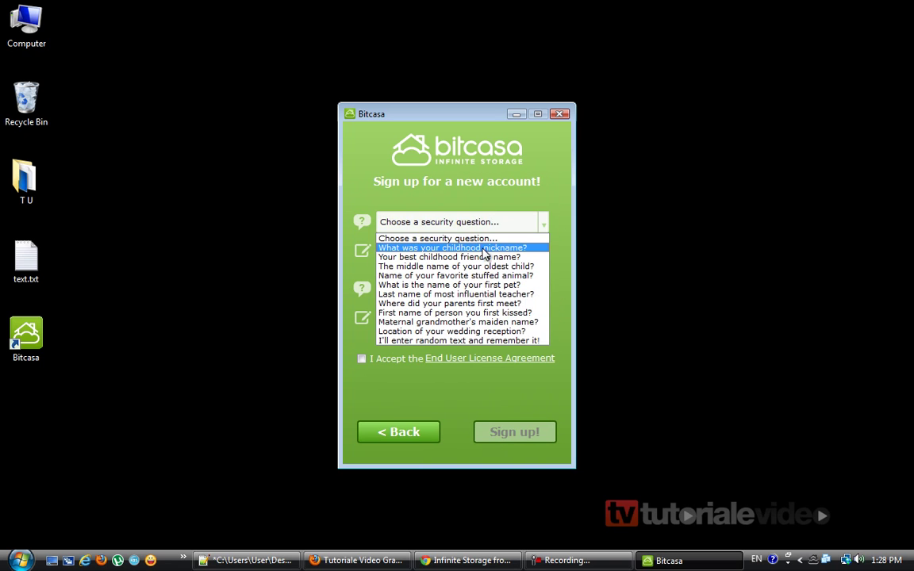
click(471, 247)
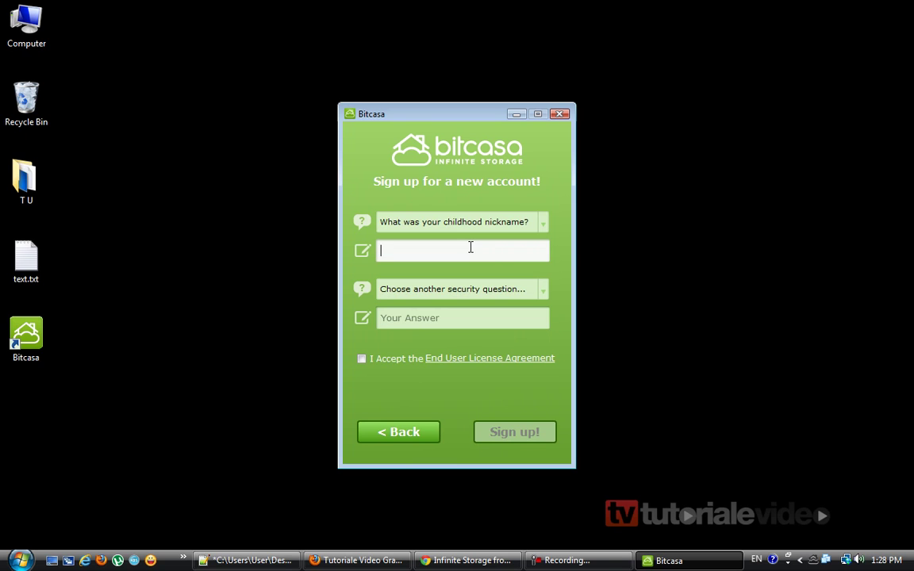
text(tutoriale)
key(Tab)
Answer the where-your-parents-met question, accept the End User License Agreement, and submit the sign-up.
click(530, 291)
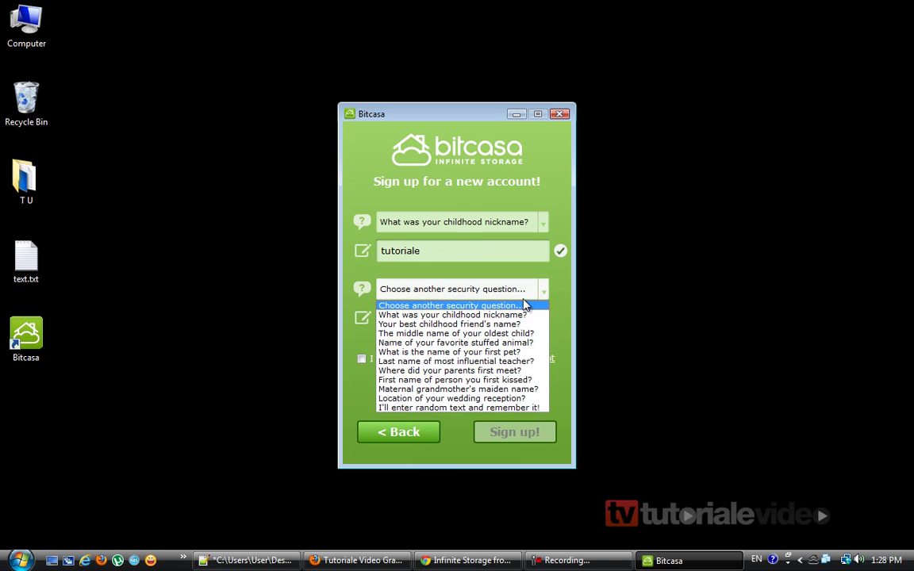
click(475, 370)
click(432, 318)
text(video)
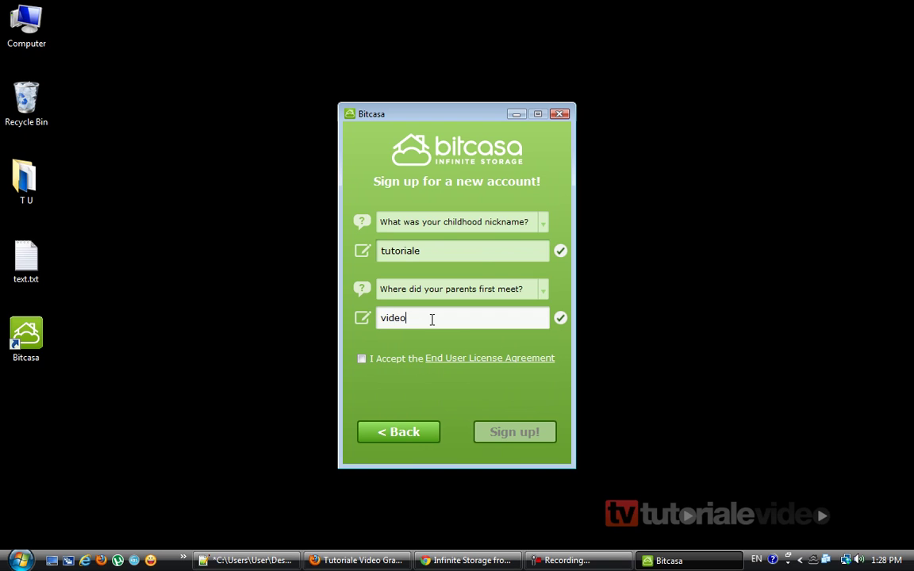
click(388, 359)
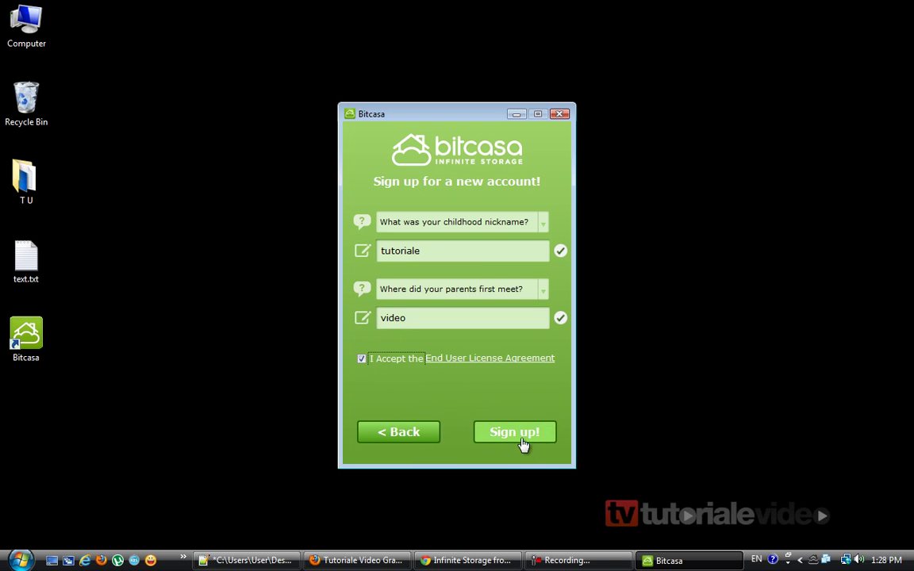
click(521, 440)
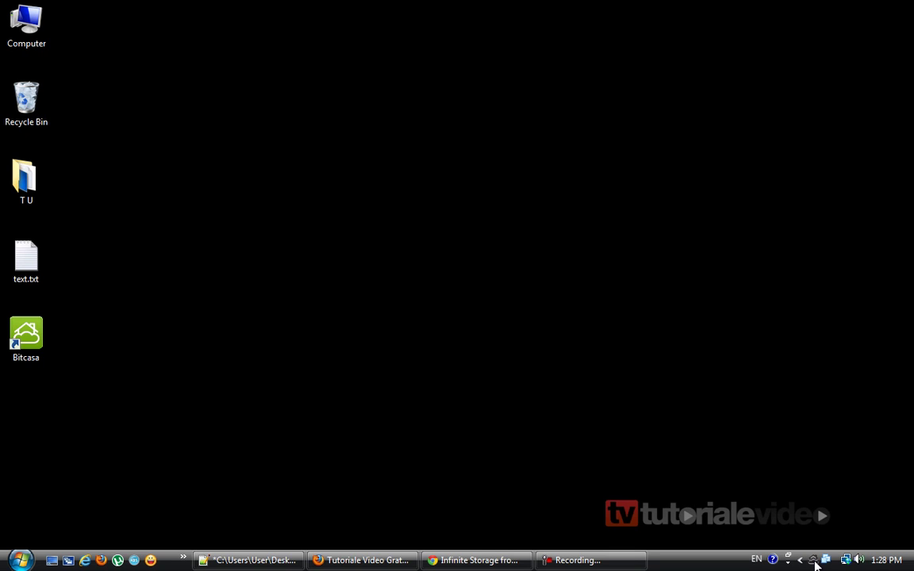
Log in from the Bitcasa tray icon, position the main window, and select My Infinite.
right_click(814, 561)
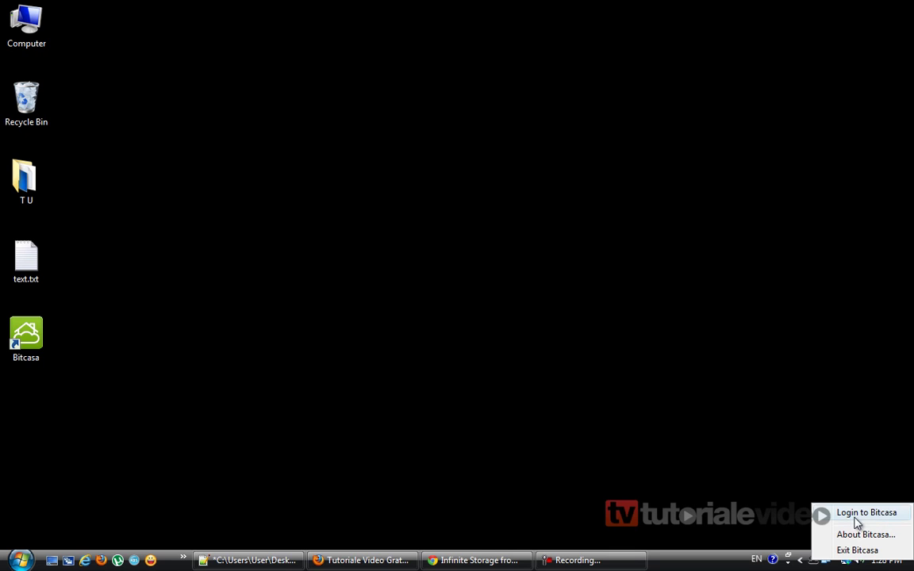
click(863, 513)
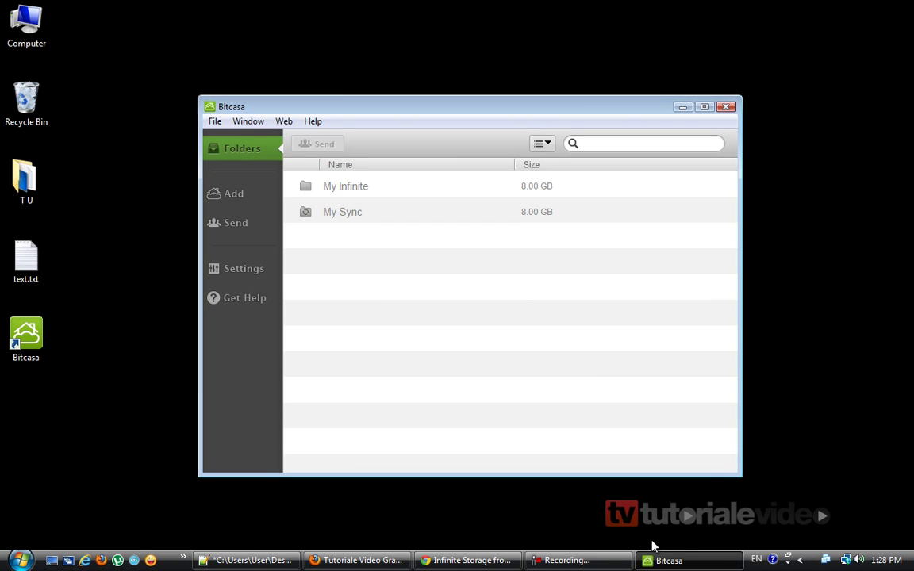
click(440, 353)
drag(454, 113, 449, 50)
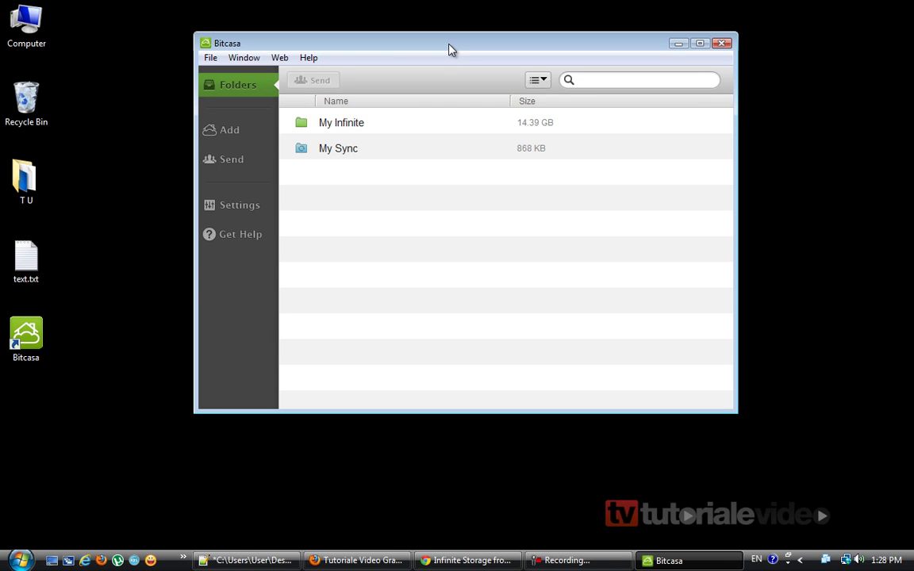
drag(449, 50, 430, 78)
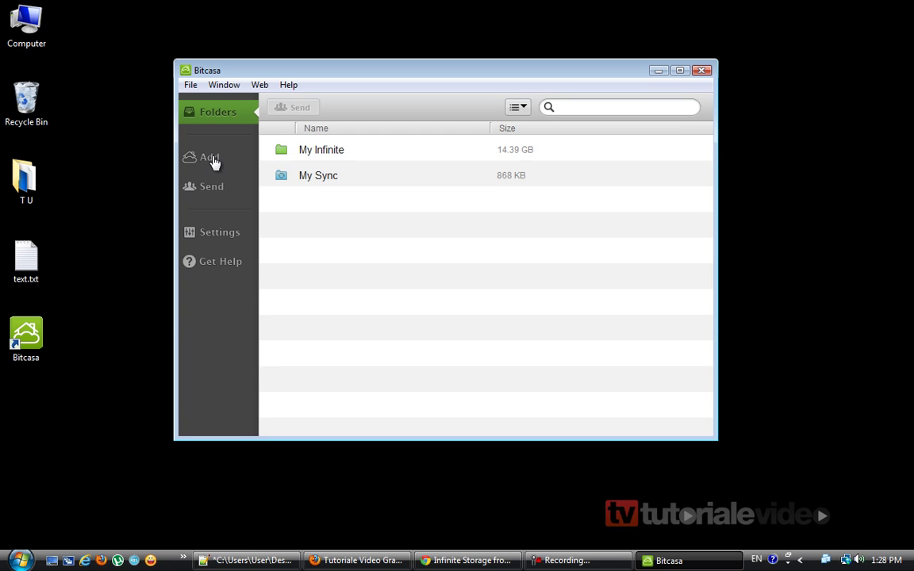
click(320, 152)
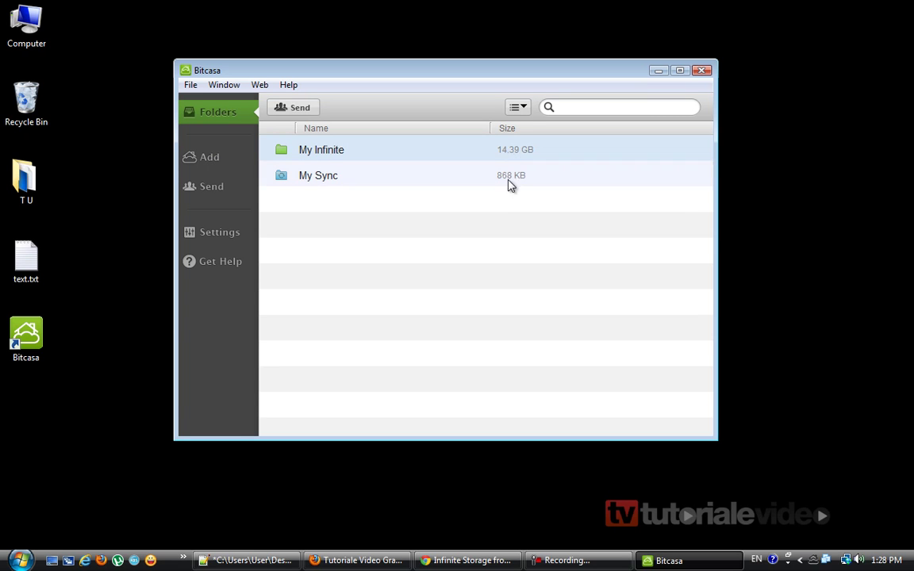
Review the General settings, then go to the Add page suggesting My Music, Movies, Pictures and Documents.
click(220, 237)
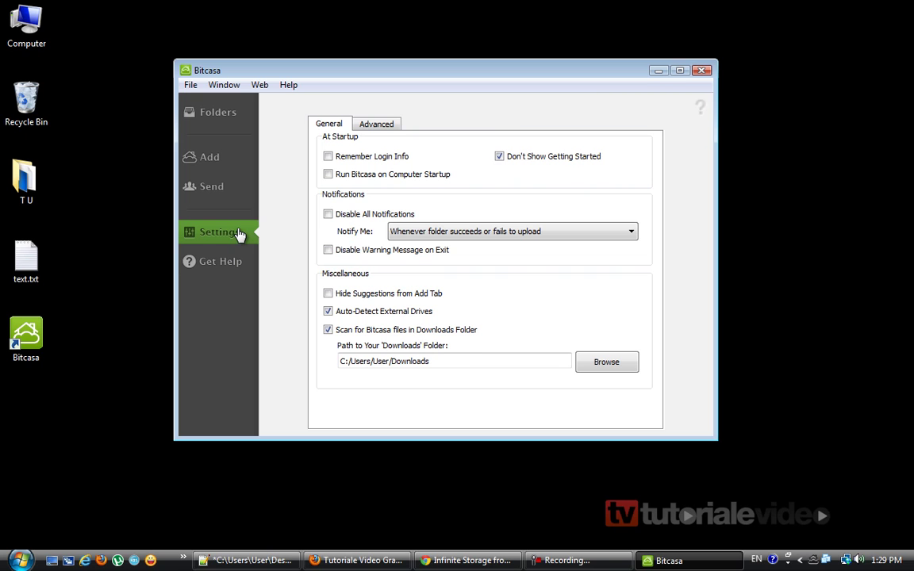
click(224, 192)
click(222, 163)
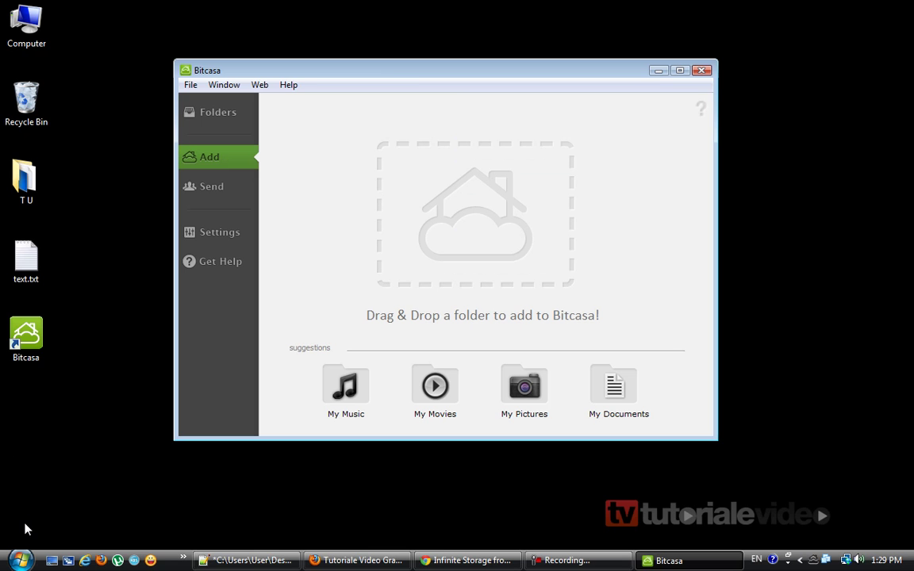
Drag five first-row images from the Pictures library into Bitcasa and add them as Infinite items.
click(19, 560)
click(210, 273)
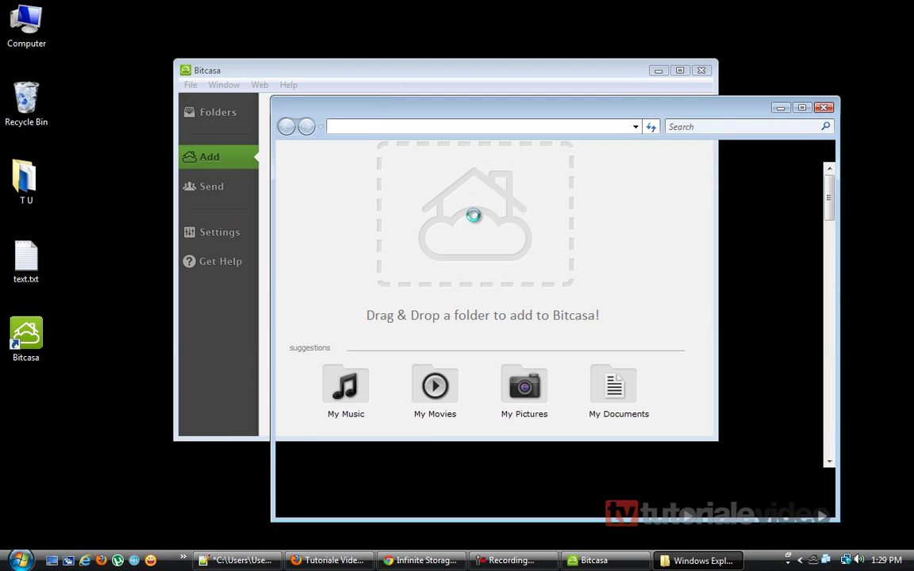
drag(396, 190, 765, 266)
drag(553, 111, 768, 137)
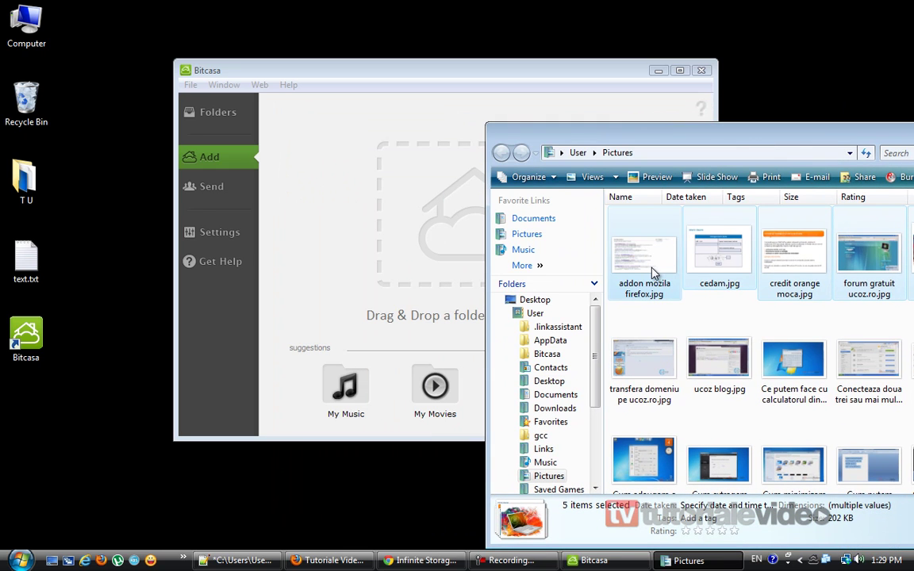
drag(653, 272, 428, 249)
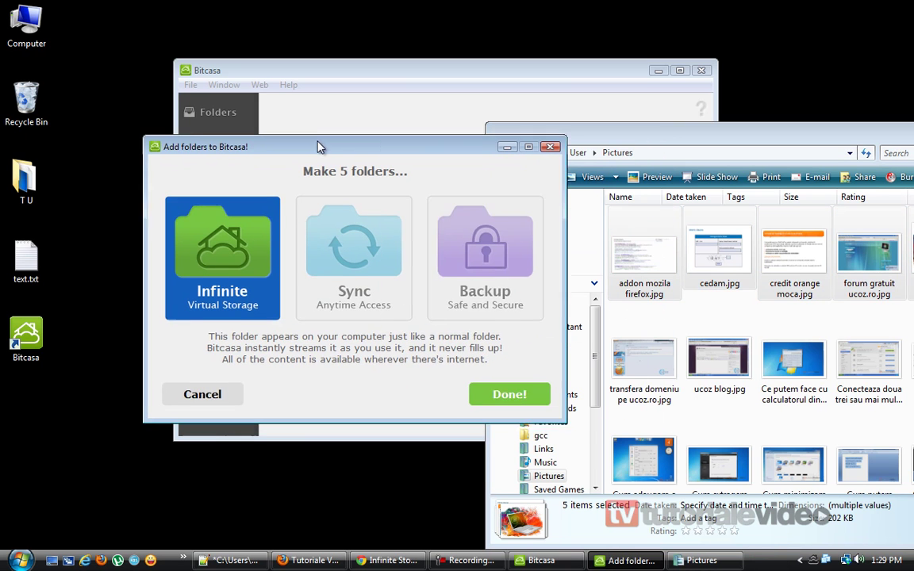
click(480, 396)
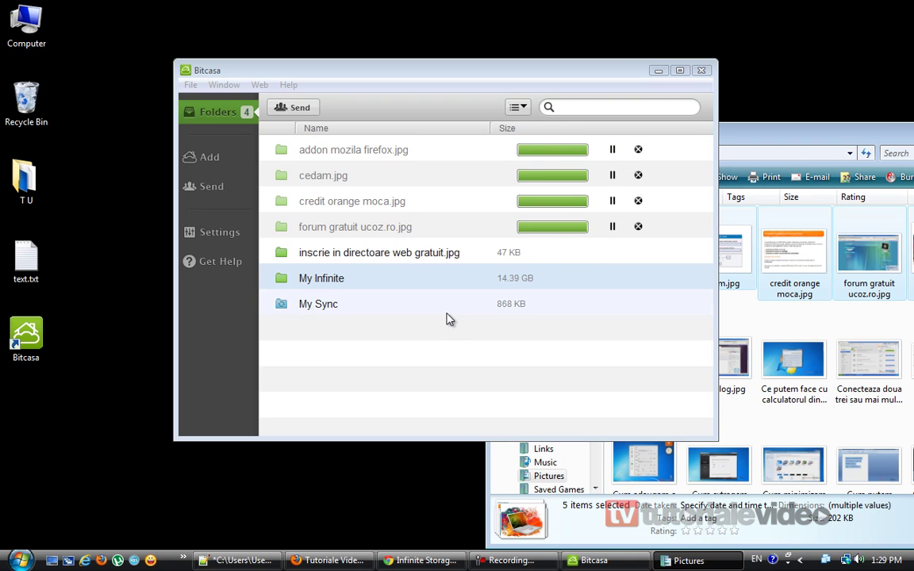
click(395, 255)
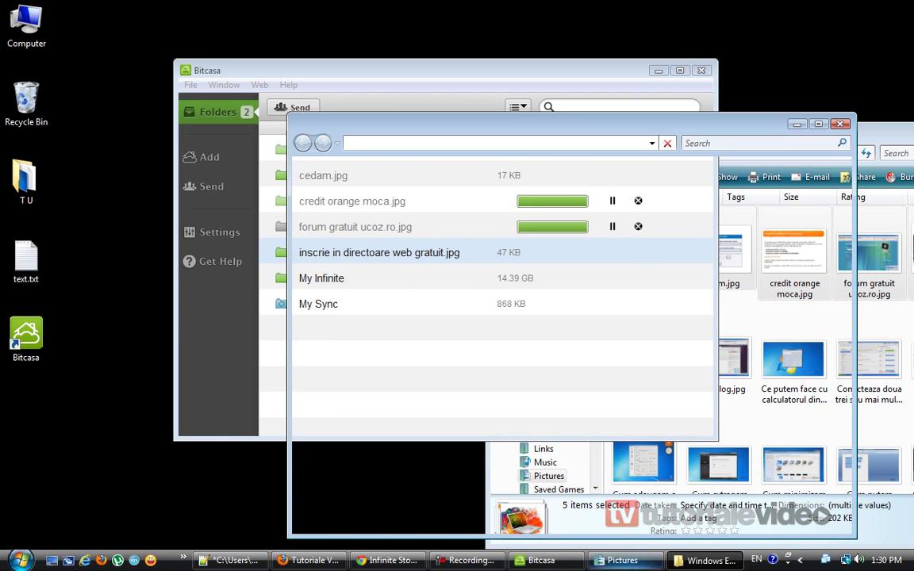
click(702, 561)
click(702, 562)
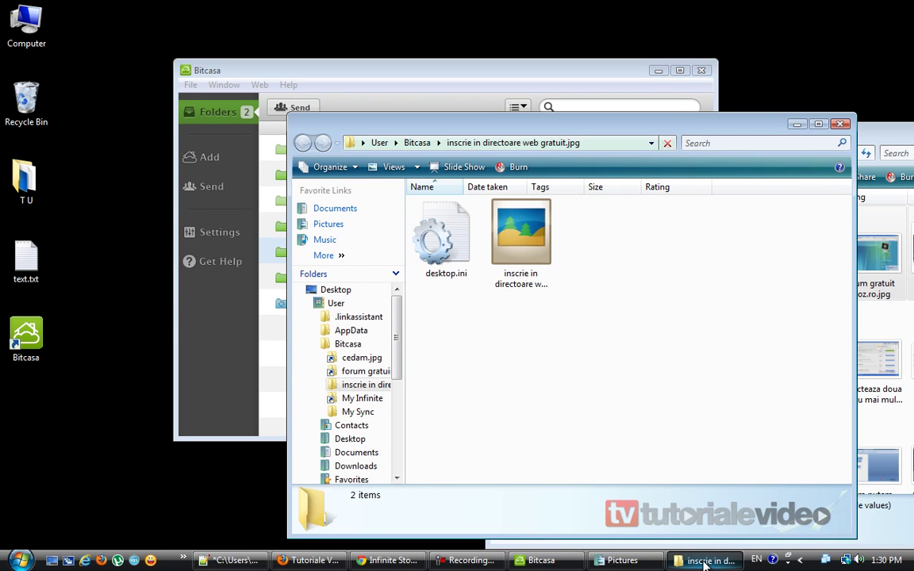
click(533, 230)
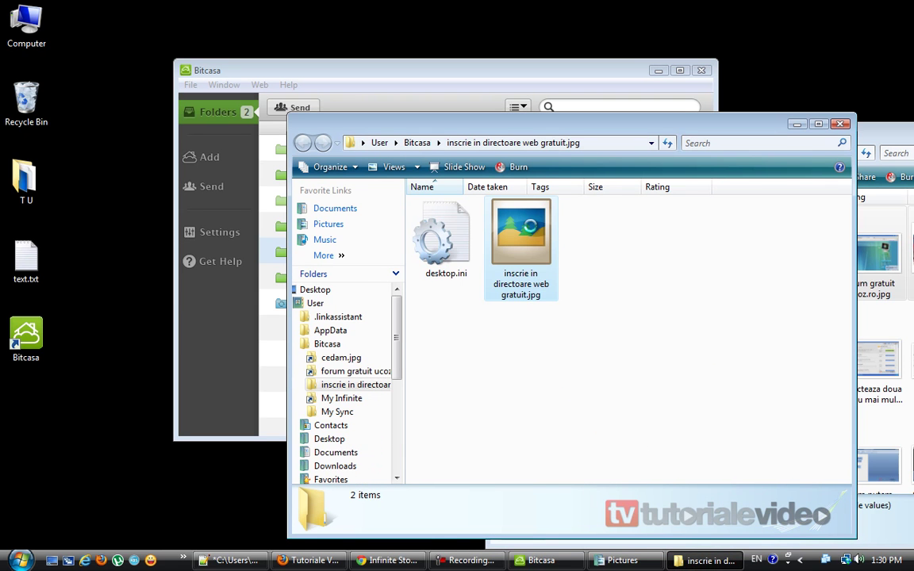
double_click(533, 230)
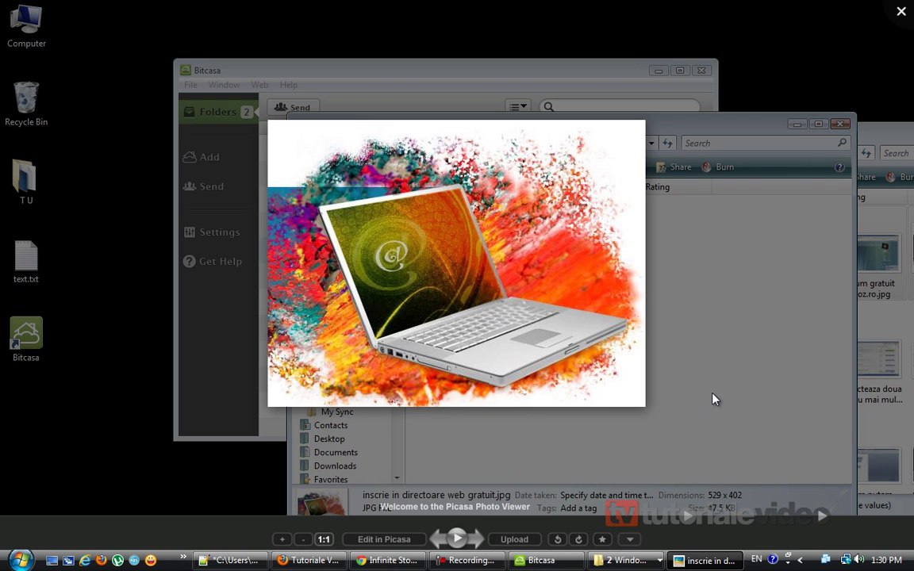
click(711, 399)
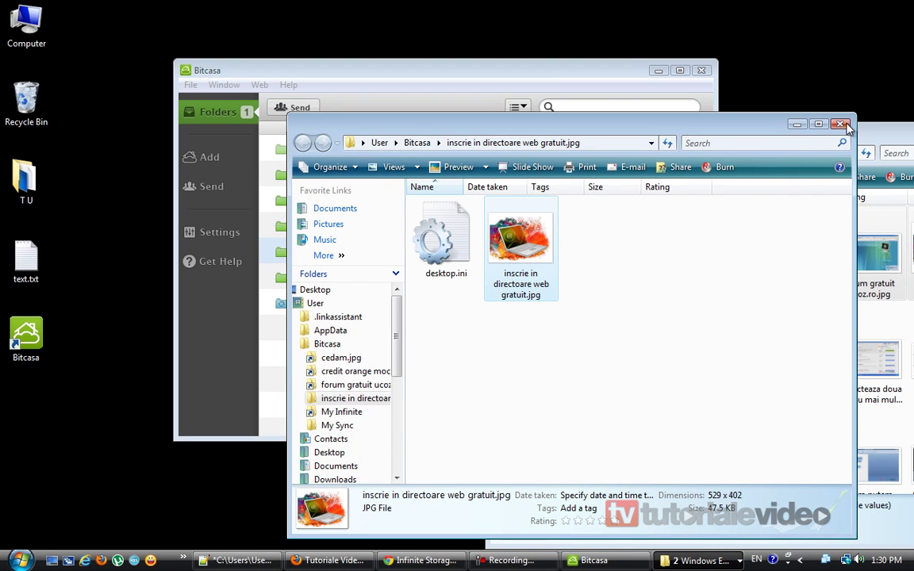
click(841, 124)
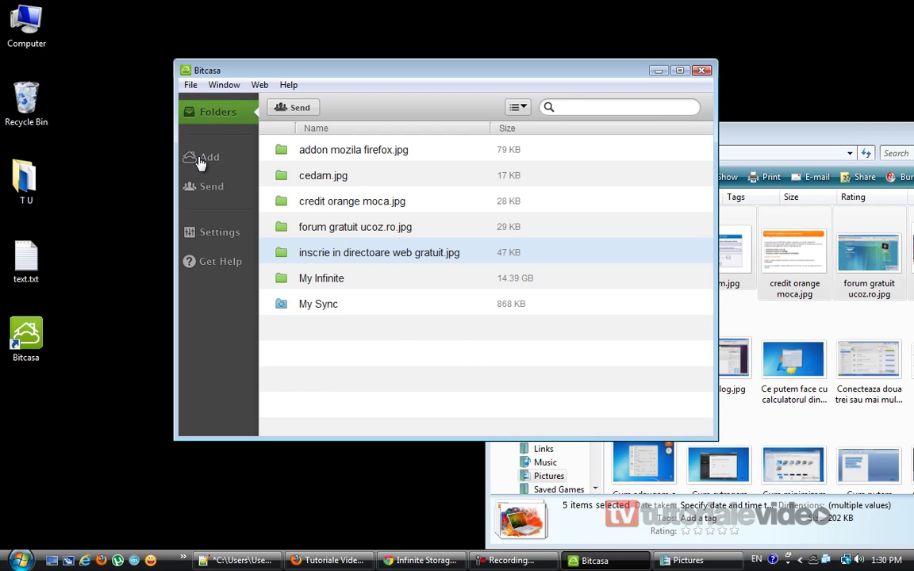
Open Bitcasa's Settings and switch to the Advanced tab with 7 GB cache management.
click(217, 236)
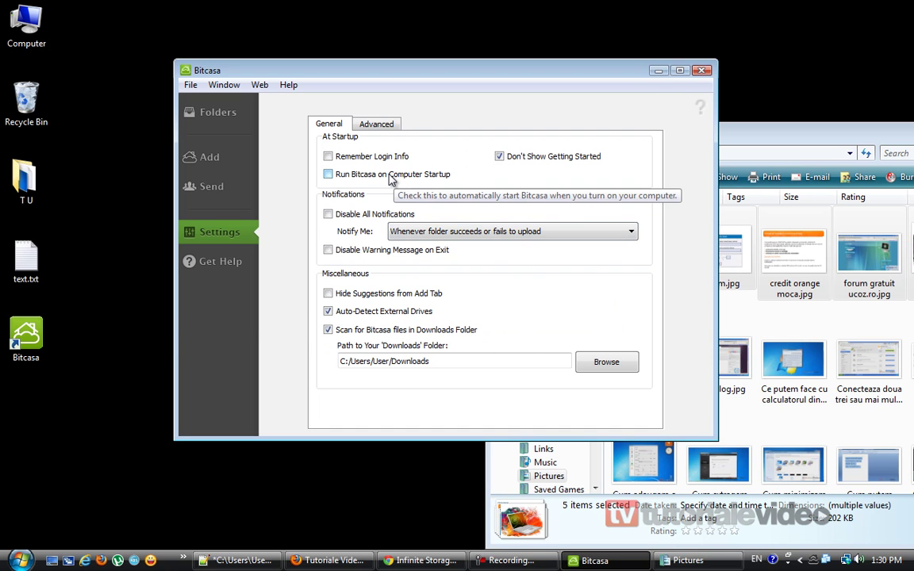
click(376, 124)
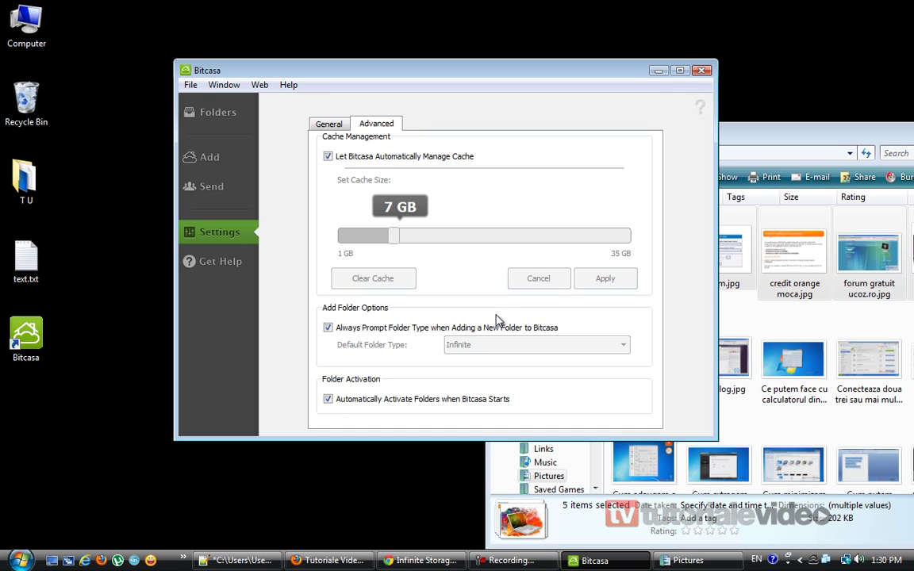
Add the suggested Videos folder from My Movies, choosing Backup rather than Sync.
click(204, 185)
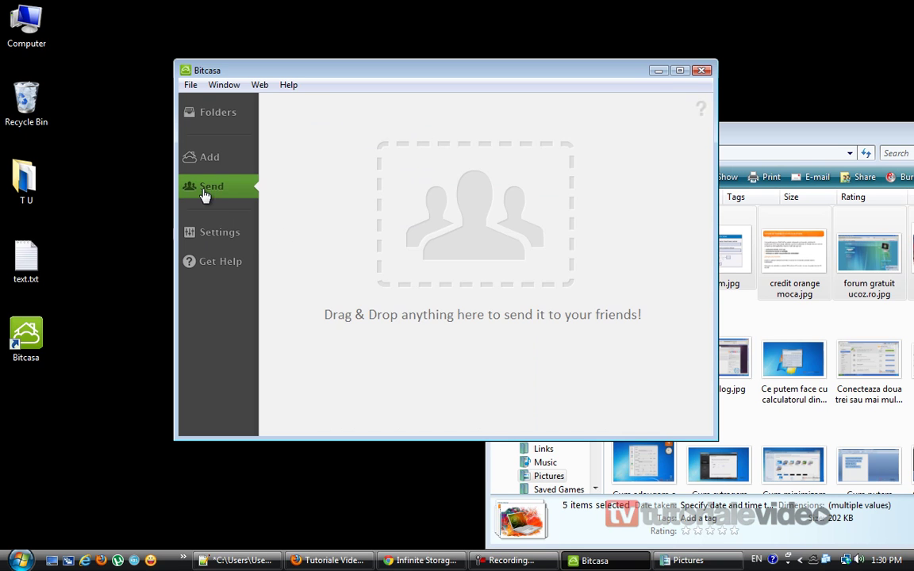
click(203, 159)
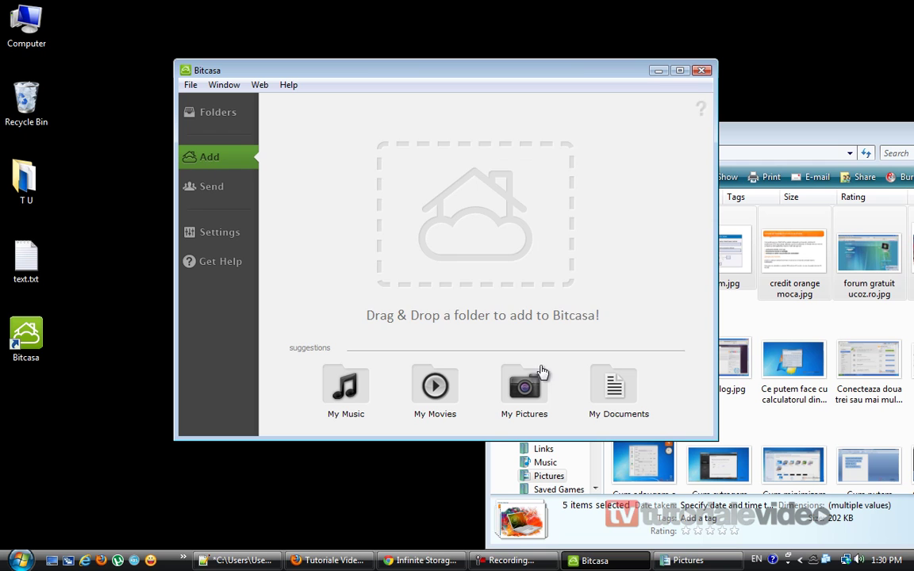
click(434, 389)
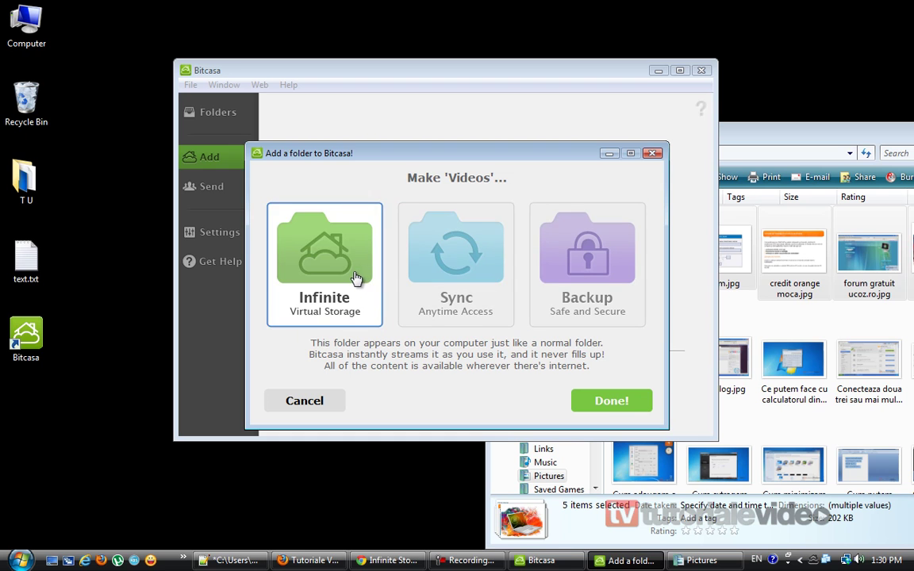
click(408, 238)
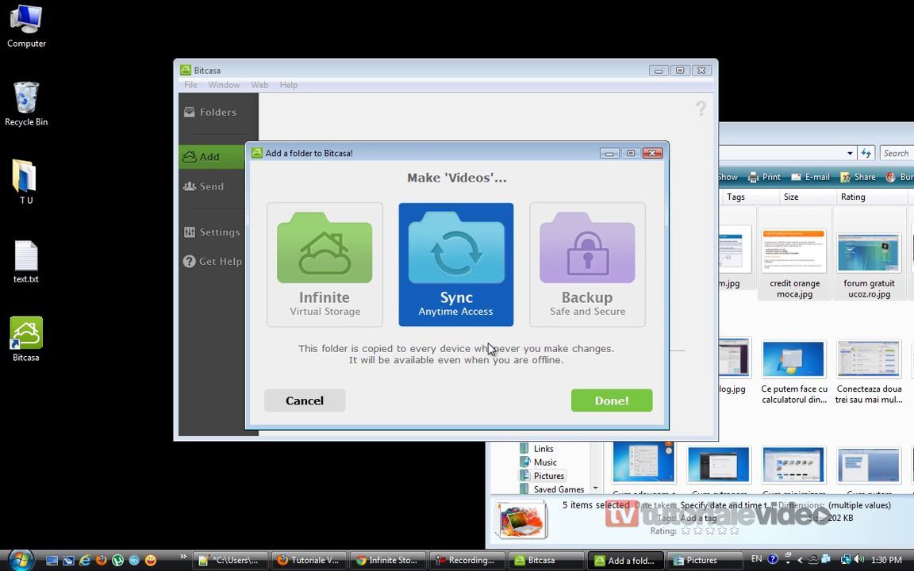
click(590, 264)
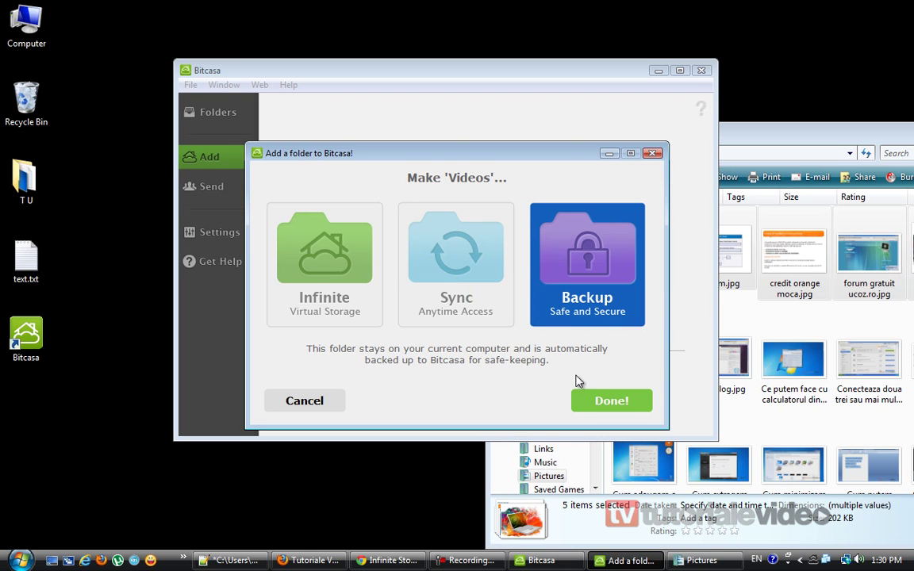
click(468, 282)
click(609, 287)
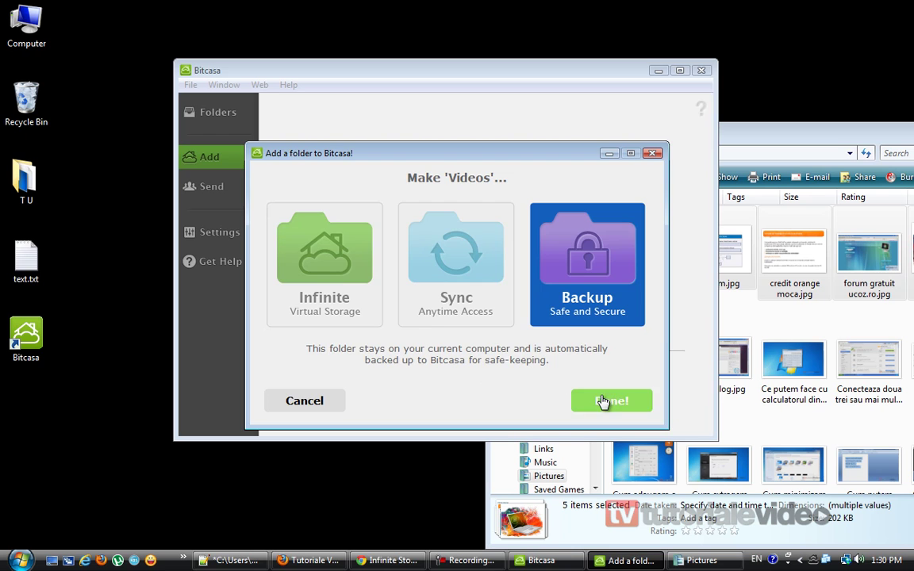
click(602, 402)
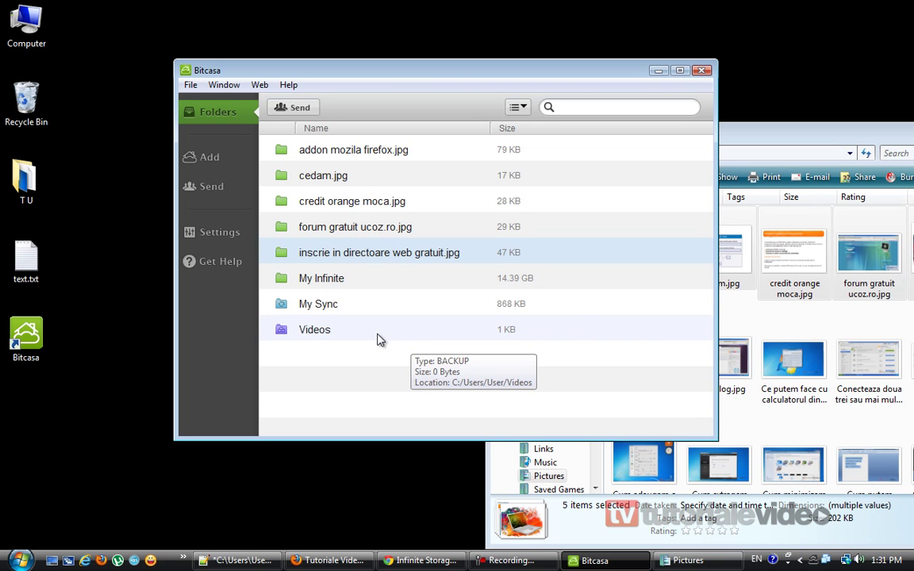
double_click(350, 332)
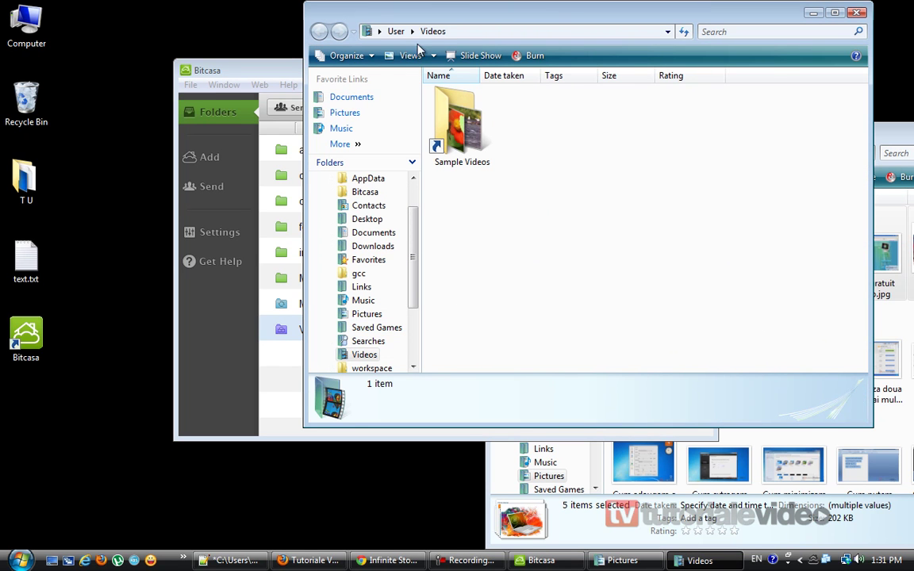
right_click(584, 203)
click(626, 275)
click(856, 13)
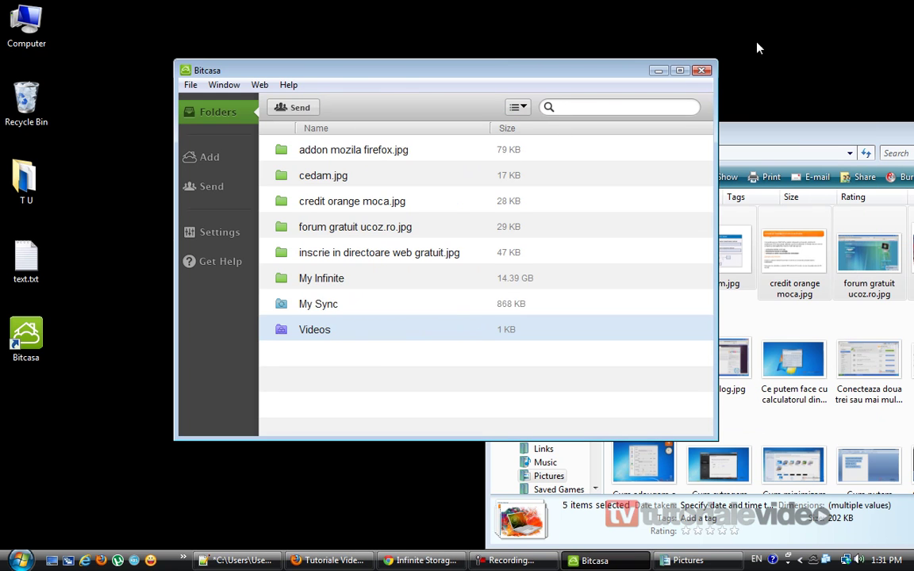
In Chrome, open the Bitcasa Support Center and show the Referrals FAQ about 1GB per invited friend.
click(418, 560)
scroll(296, 302, up, 5)
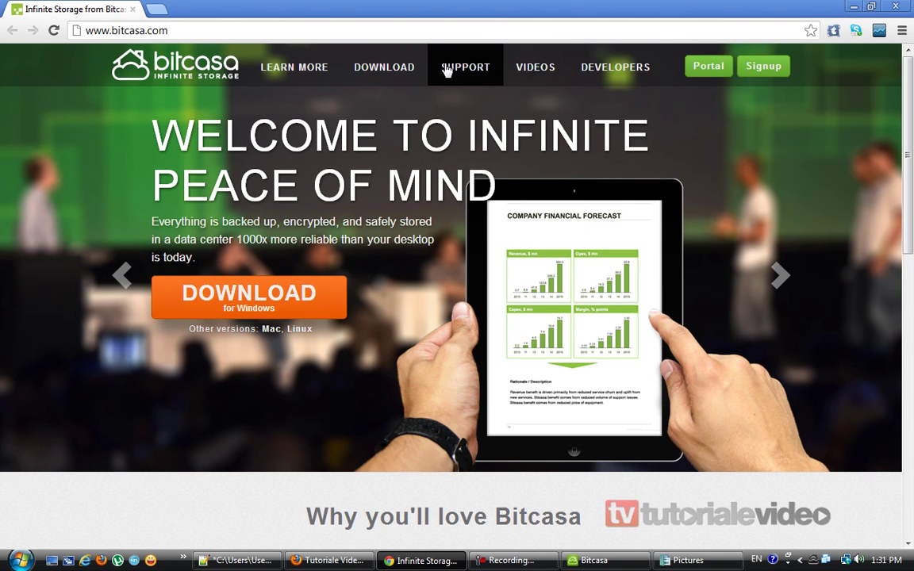
mouse_move(377, 69)
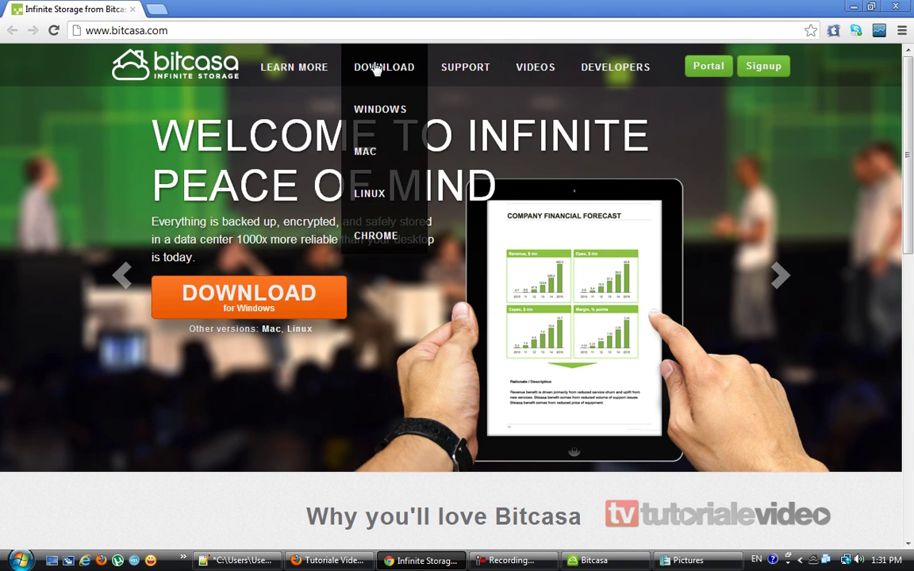
click(466, 68)
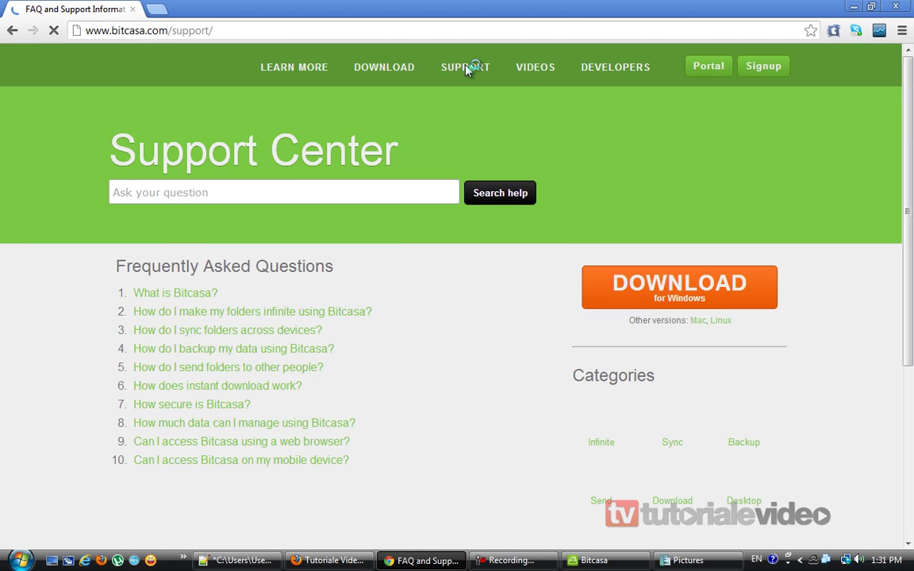
scroll(388, 441, down, 4)
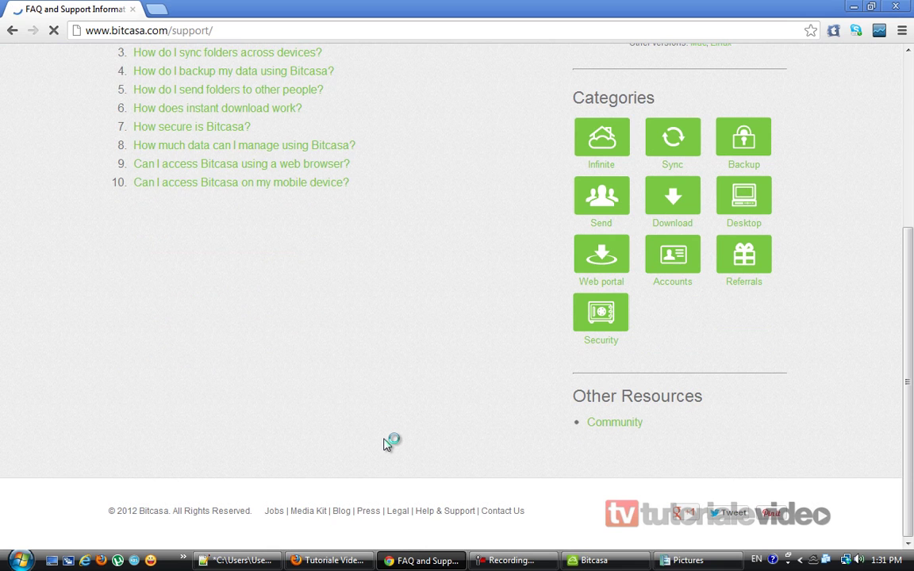
click(750, 275)
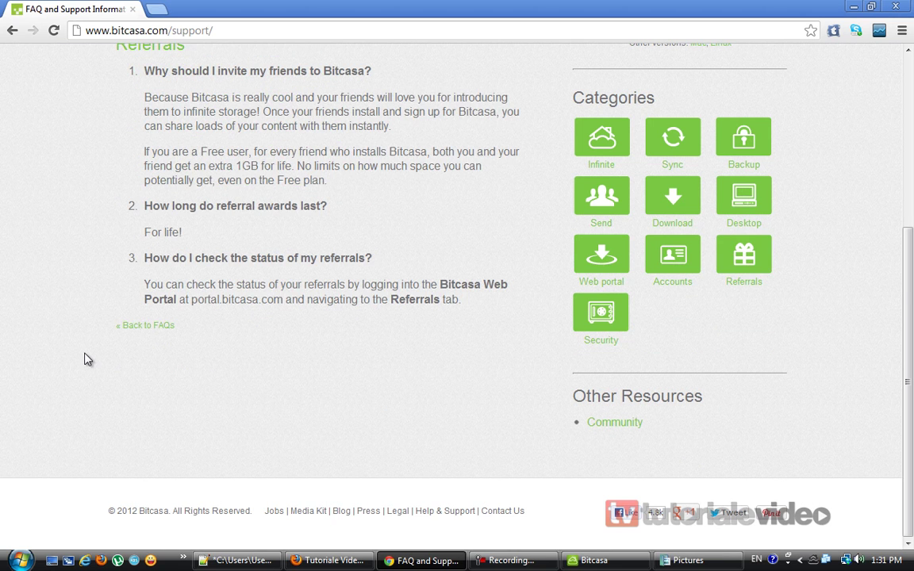
scroll(88, 360, up, 2)
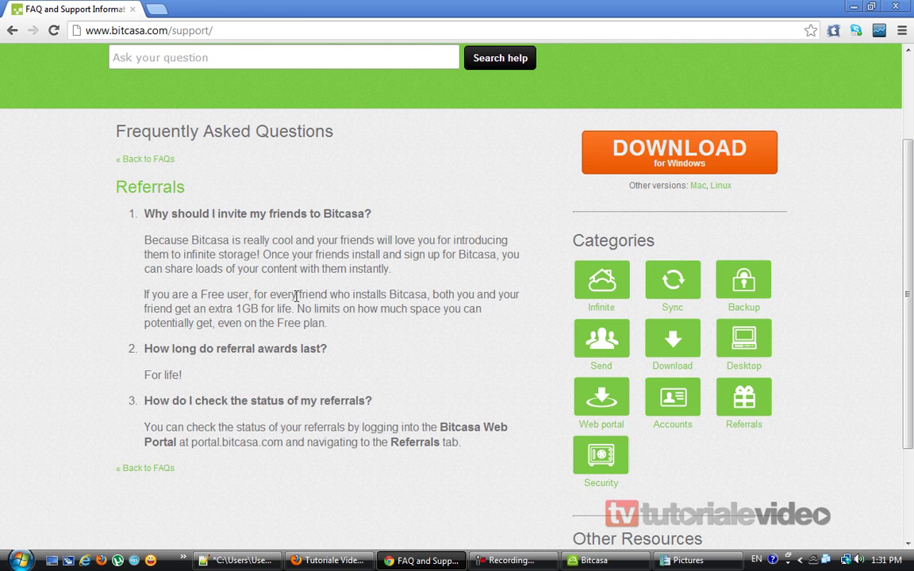
mouse_move(143, 293)
mouse_down()
mouse_move(337, 330)
mouse_move(131, 295)
mouse_up()
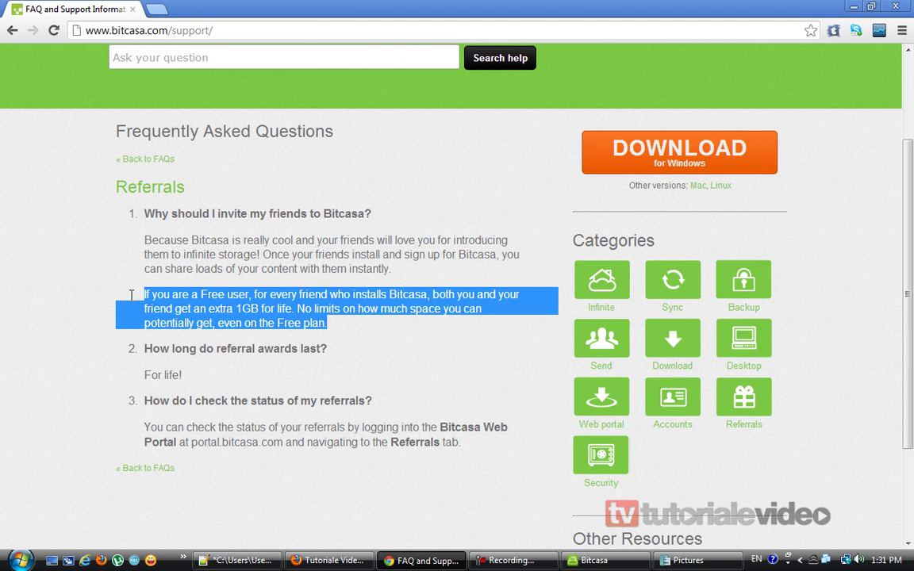
click(221, 296)
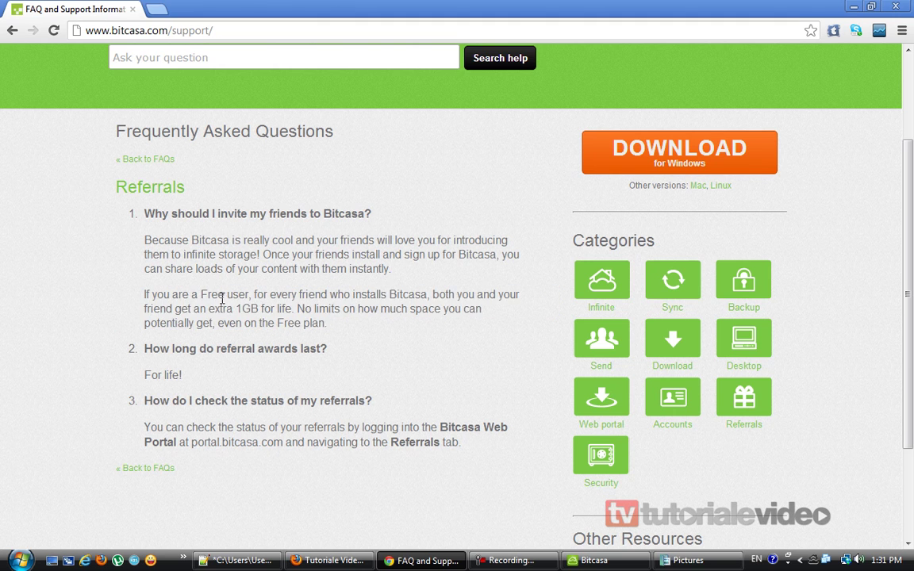